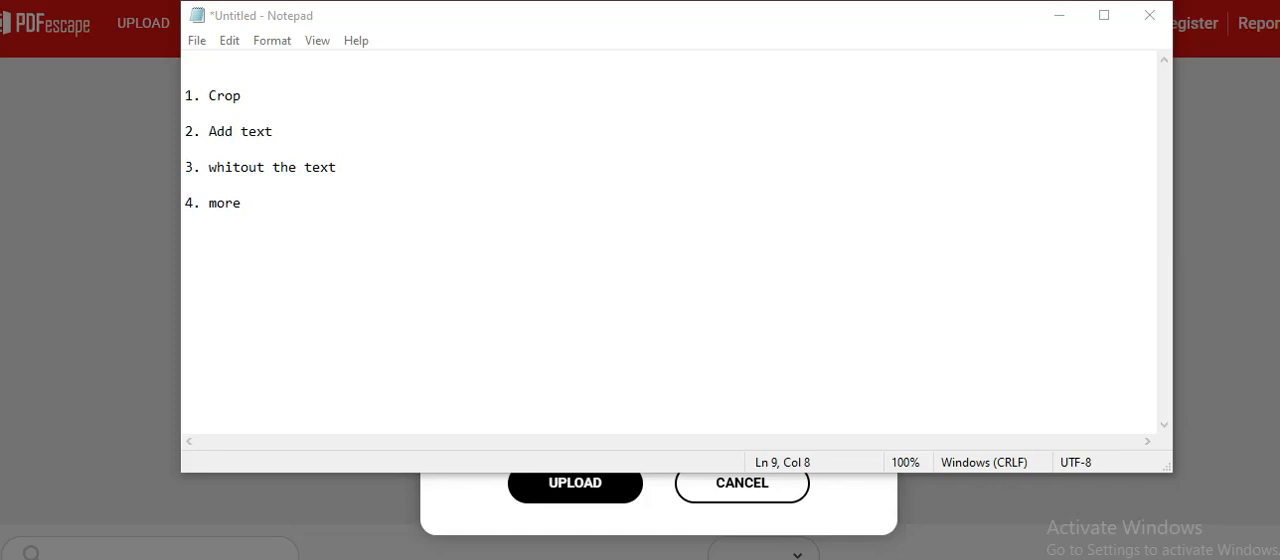
Step: Put the notes aside and open the free online PDF editor from the PDFescape home page
left_click(1059, 15)
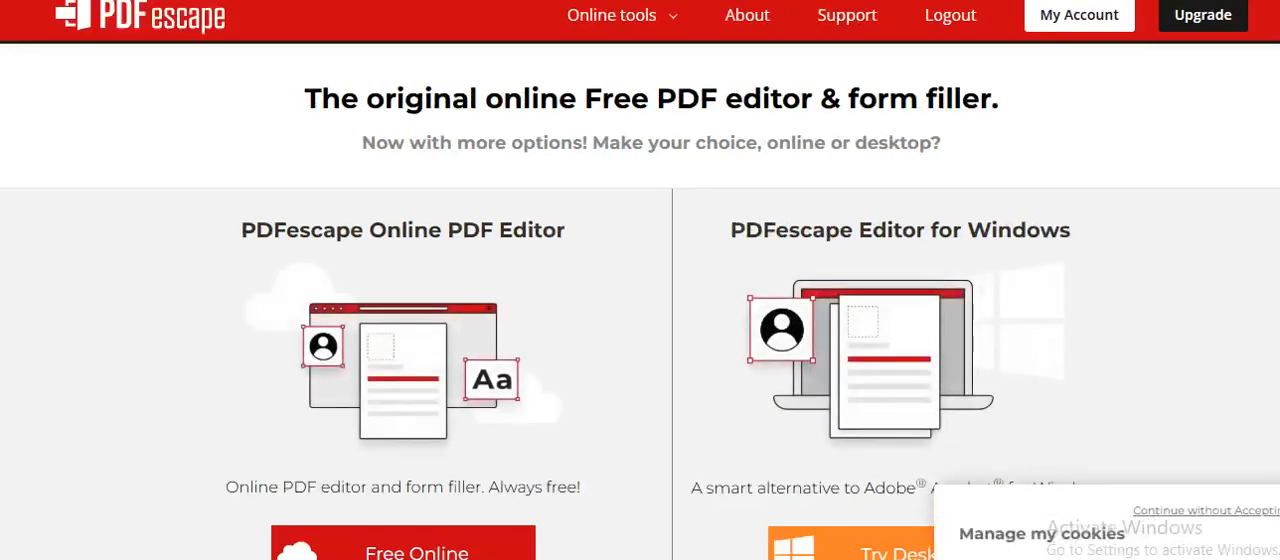
scroll(640, 300, "down", 2)
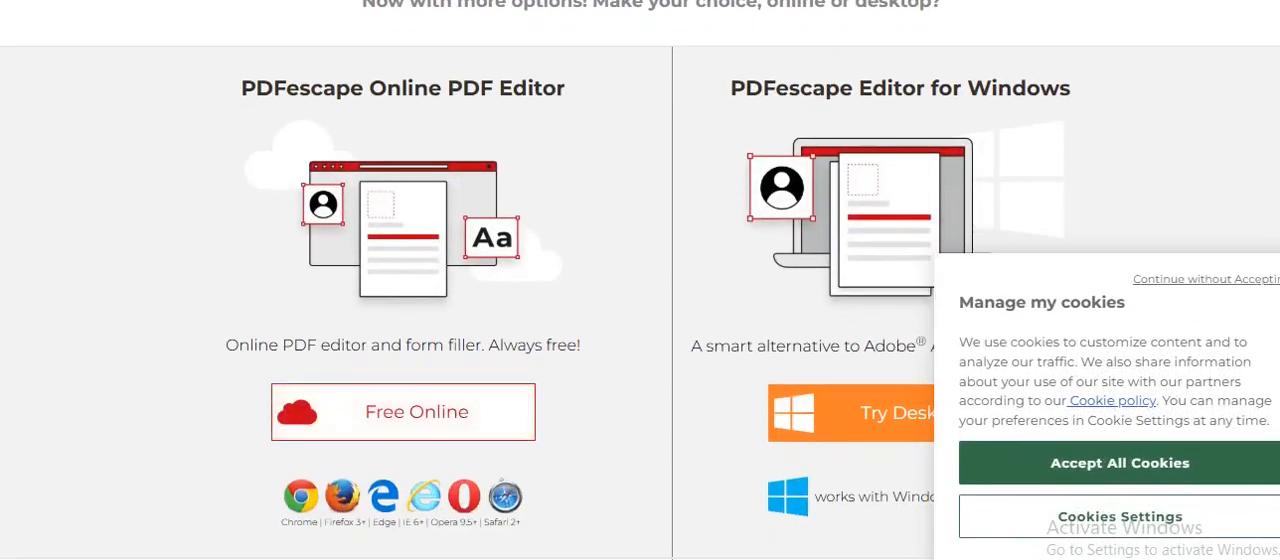
left_click(403, 411)
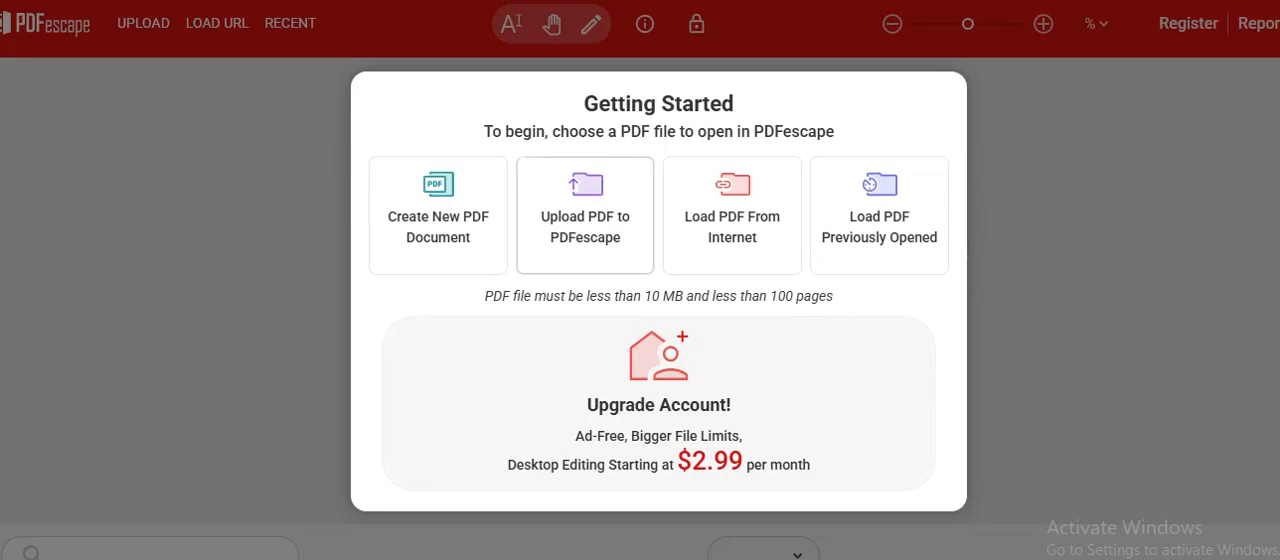
Step: Upload the Certificate in Global Downstream Oil & Gas Operations PDF from the Downloads folder
left_click(585, 215)
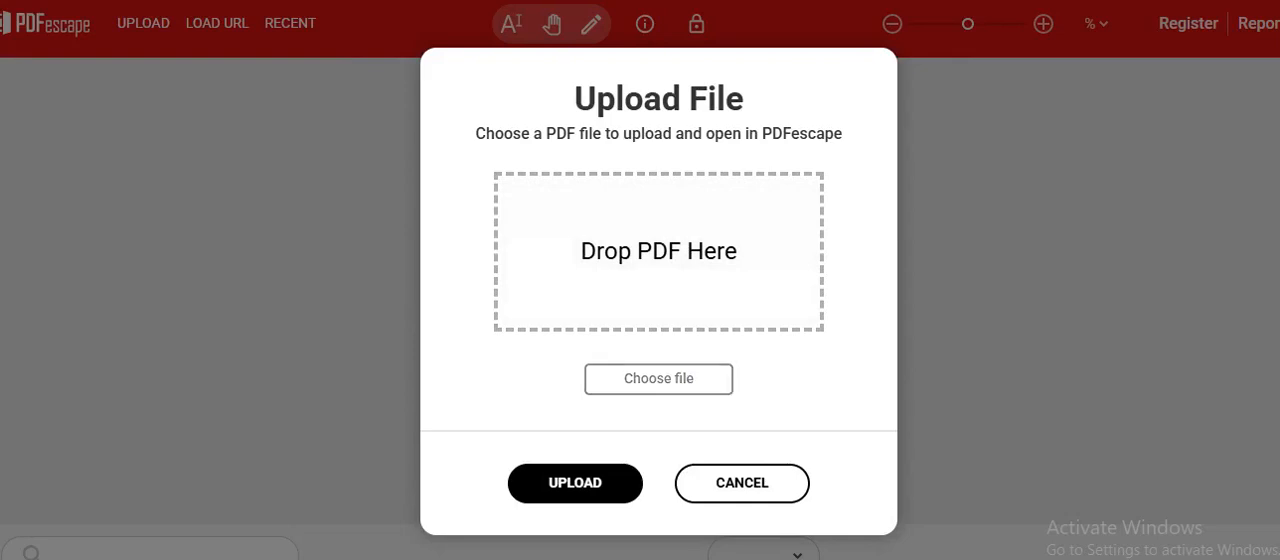
left_click(659, 378)
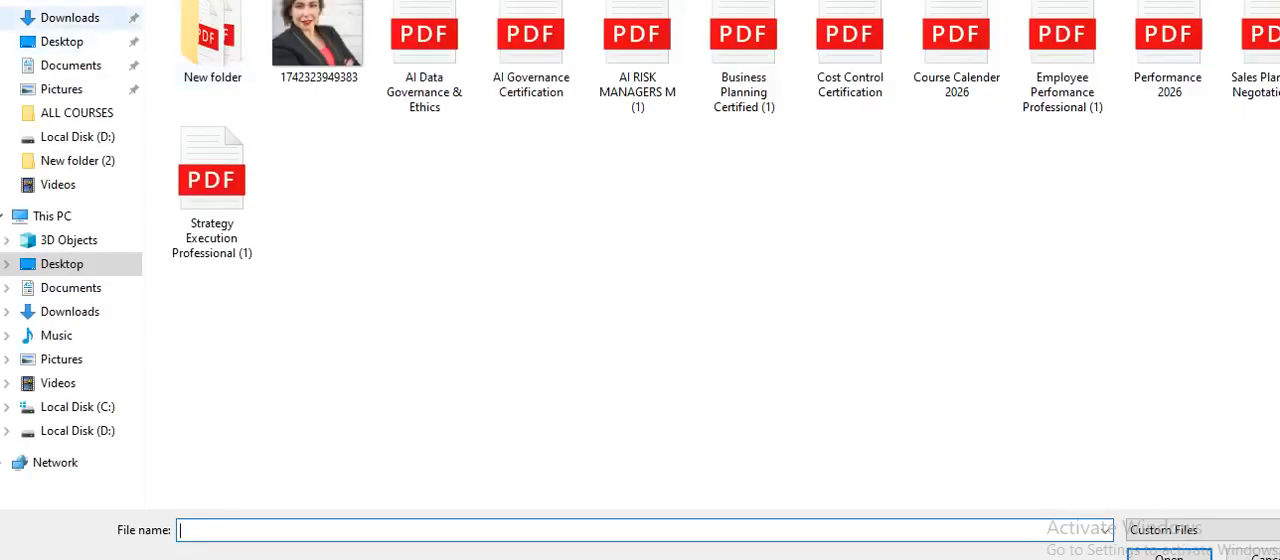
left_click(70, 18)
double_click(212, 62)
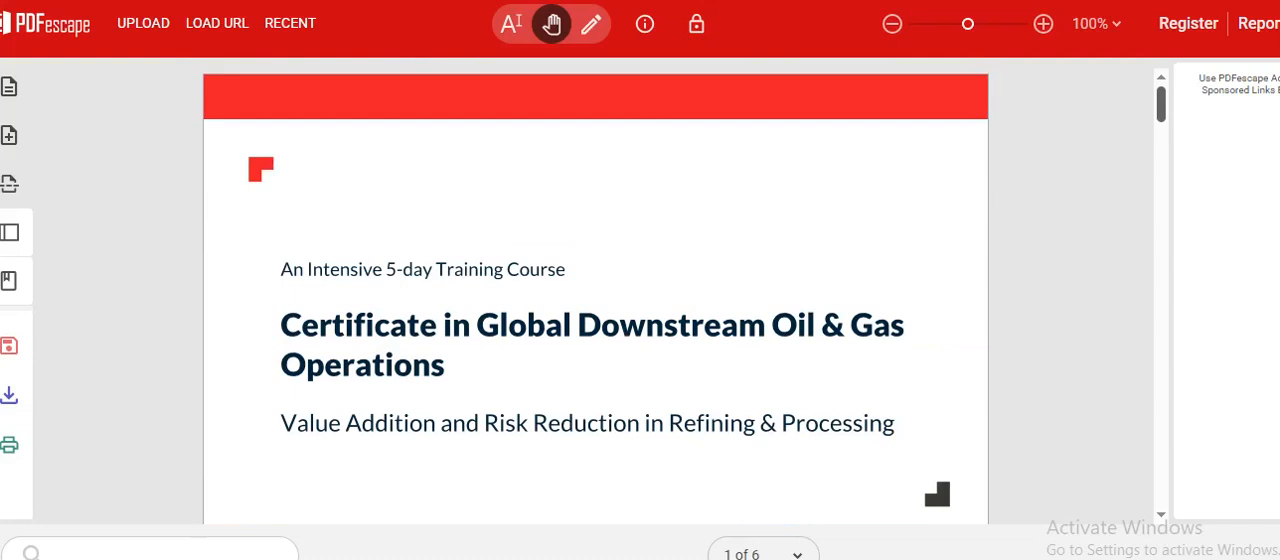
scroll(595, 300, "down", 2)
scroll(595, 300, "down", 4)
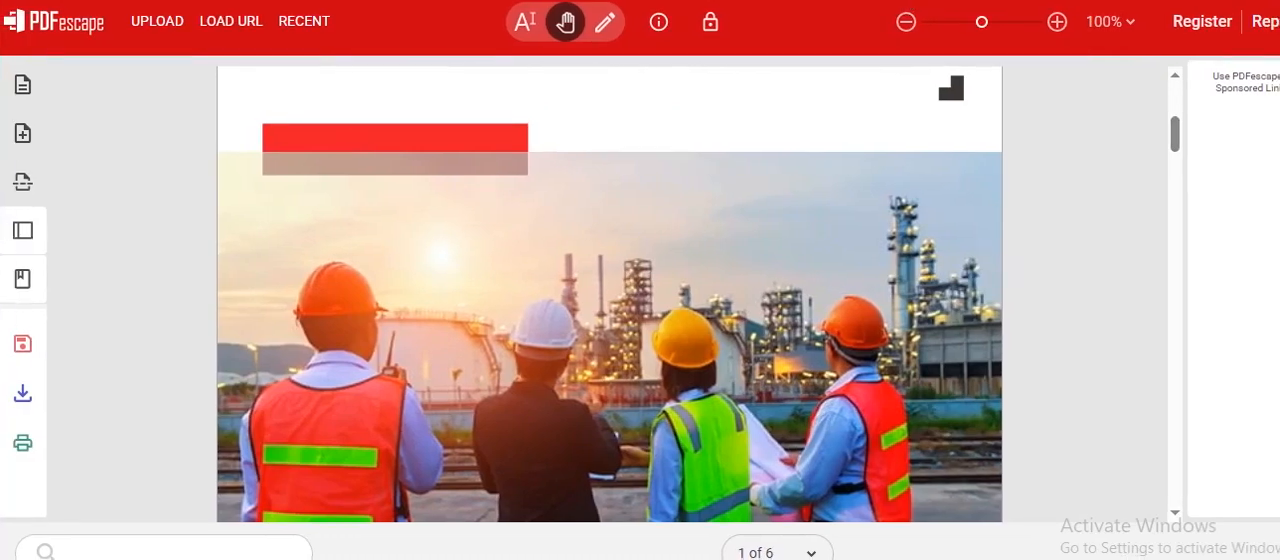
left_click(23, 85)
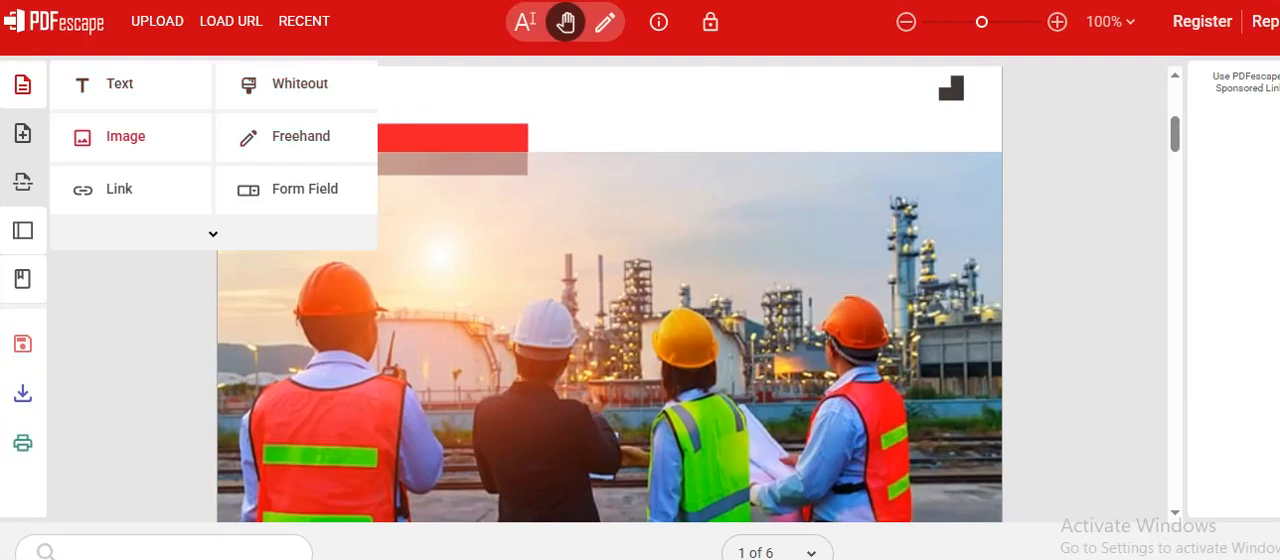
left_click(23, 134)
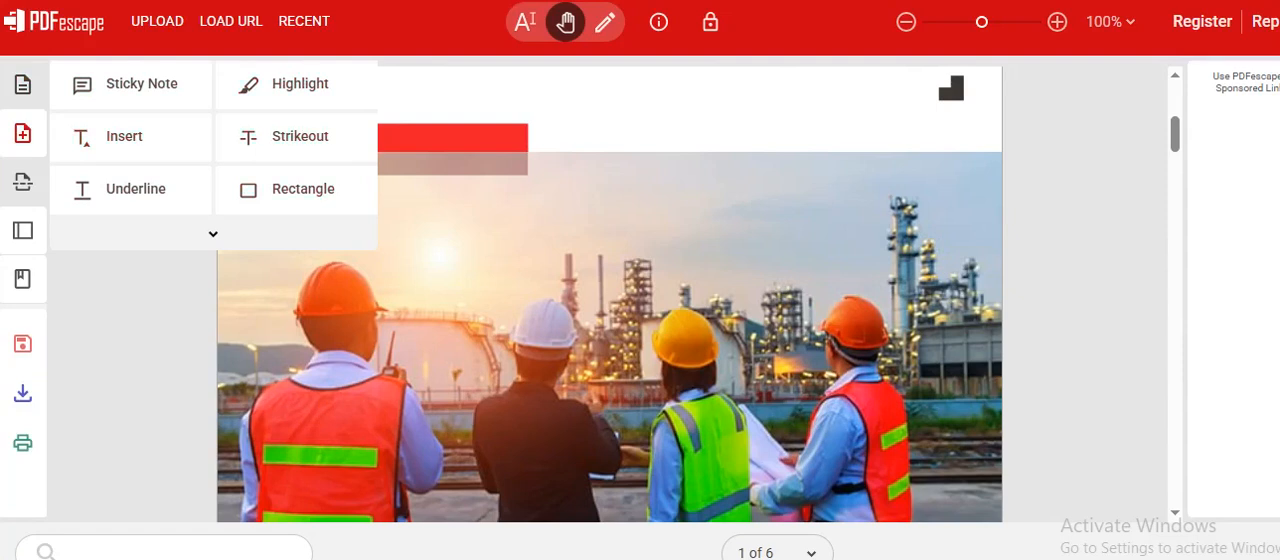
left_click(23, 181)
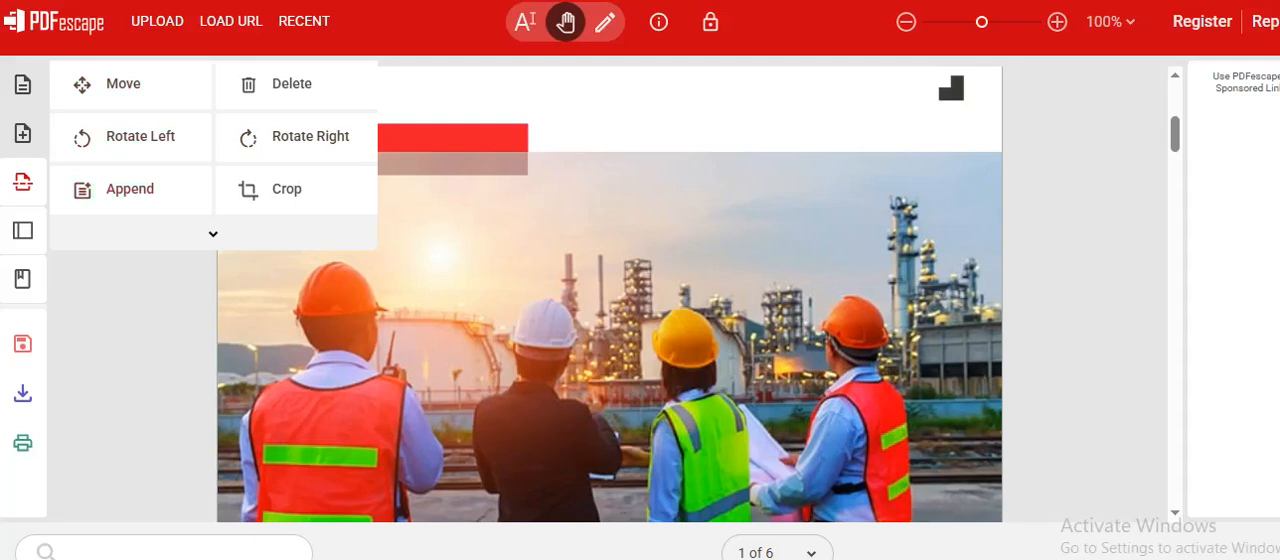
Step: Add the text "Copertate Trainings" in the white area above the photo on page 1
left_click(23, 85)
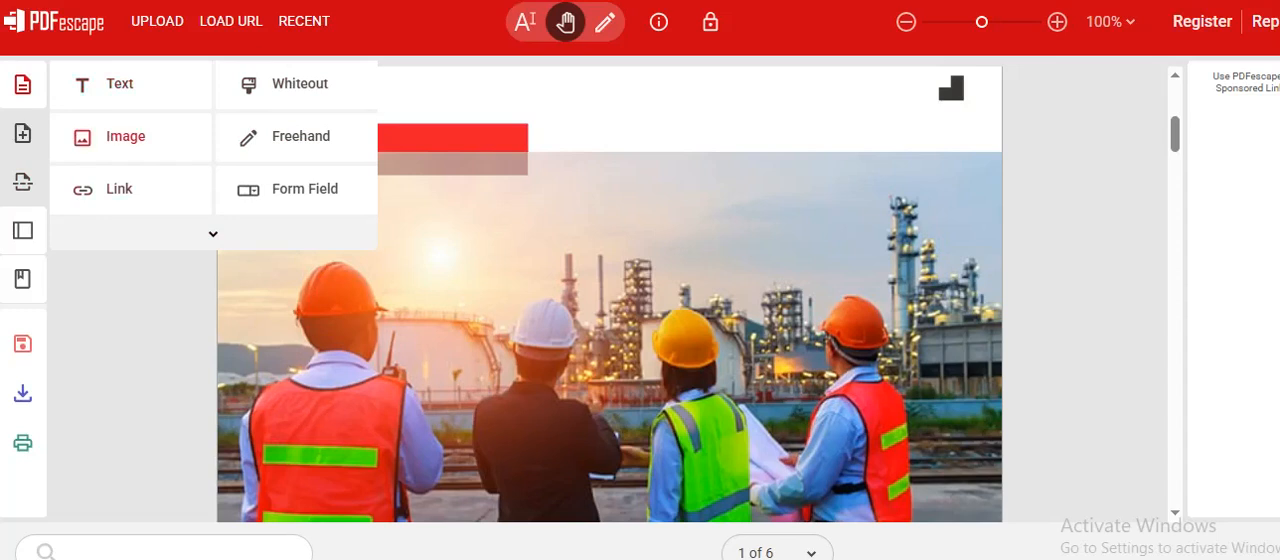
left_click(115, 84)
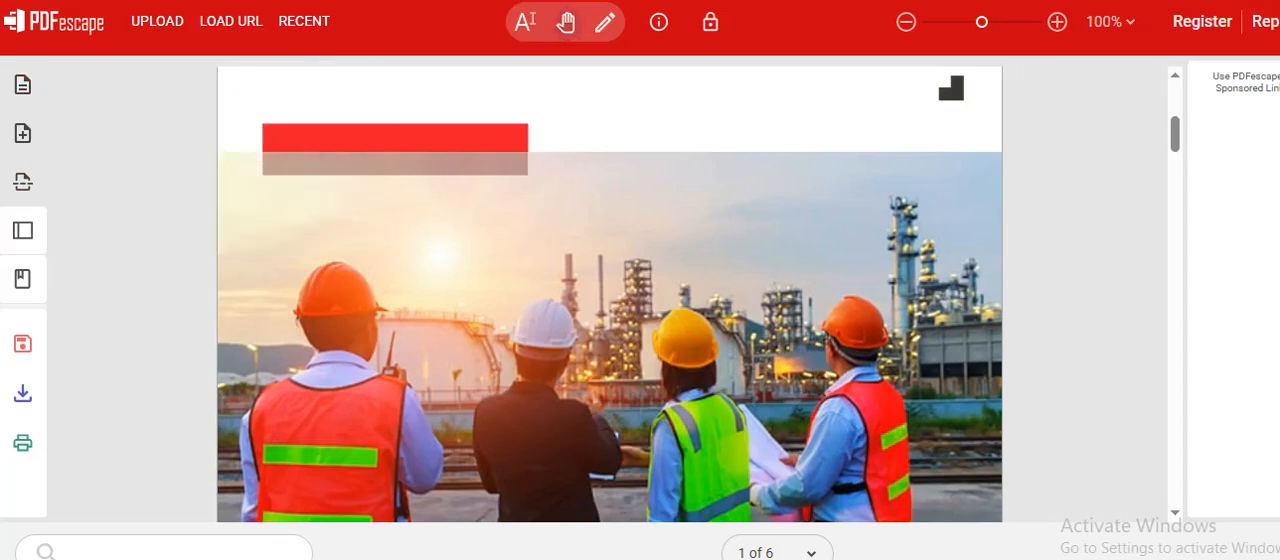
left_click(641, 101)
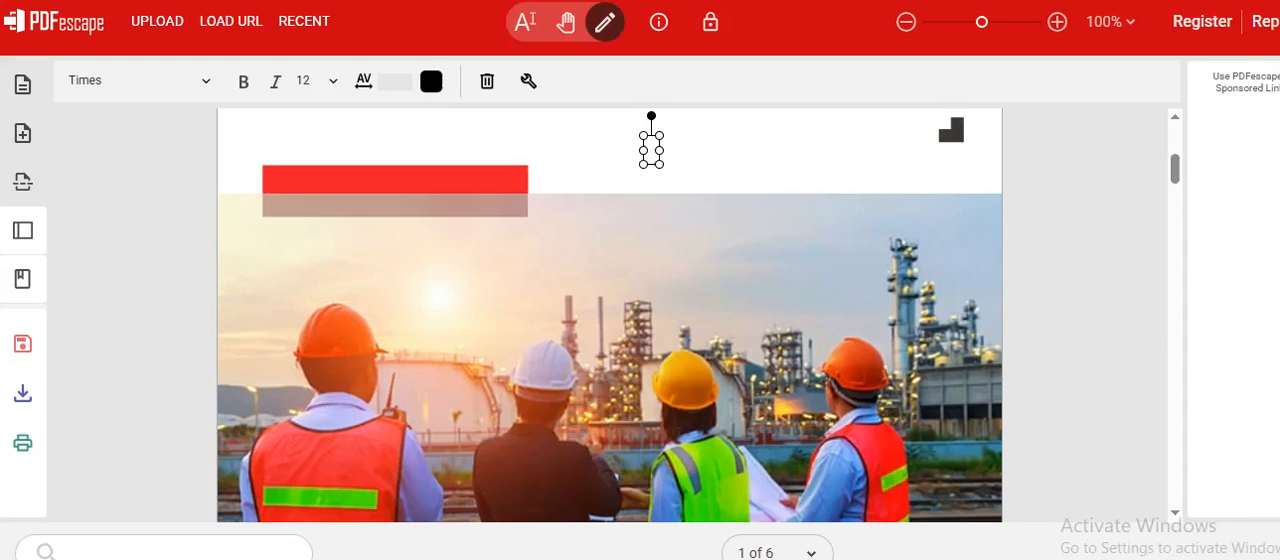
type("Co")
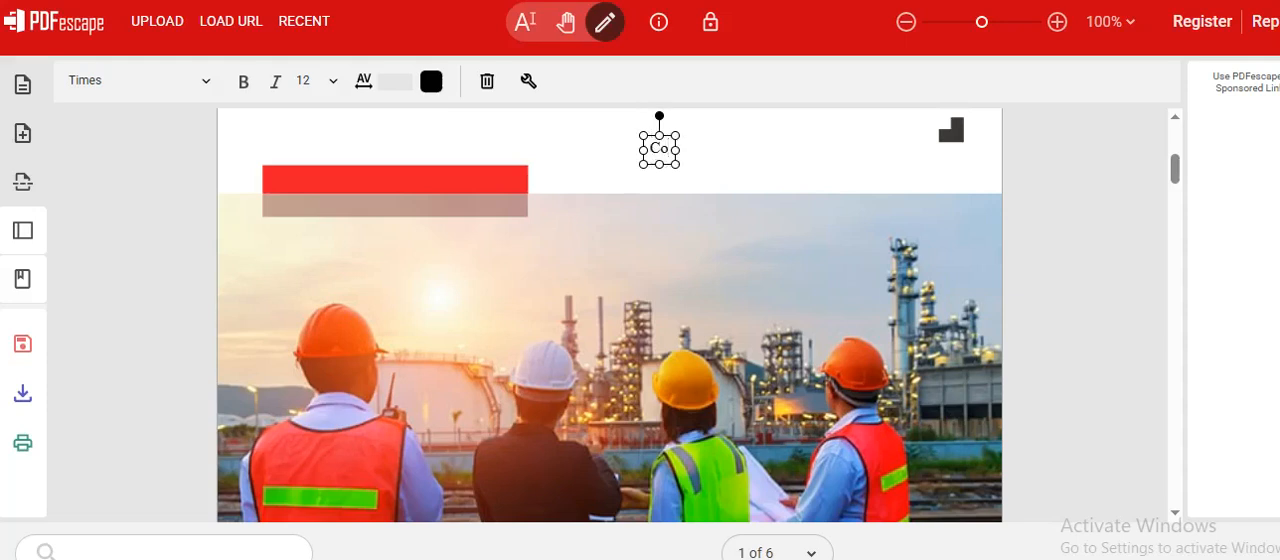
type("pertate")
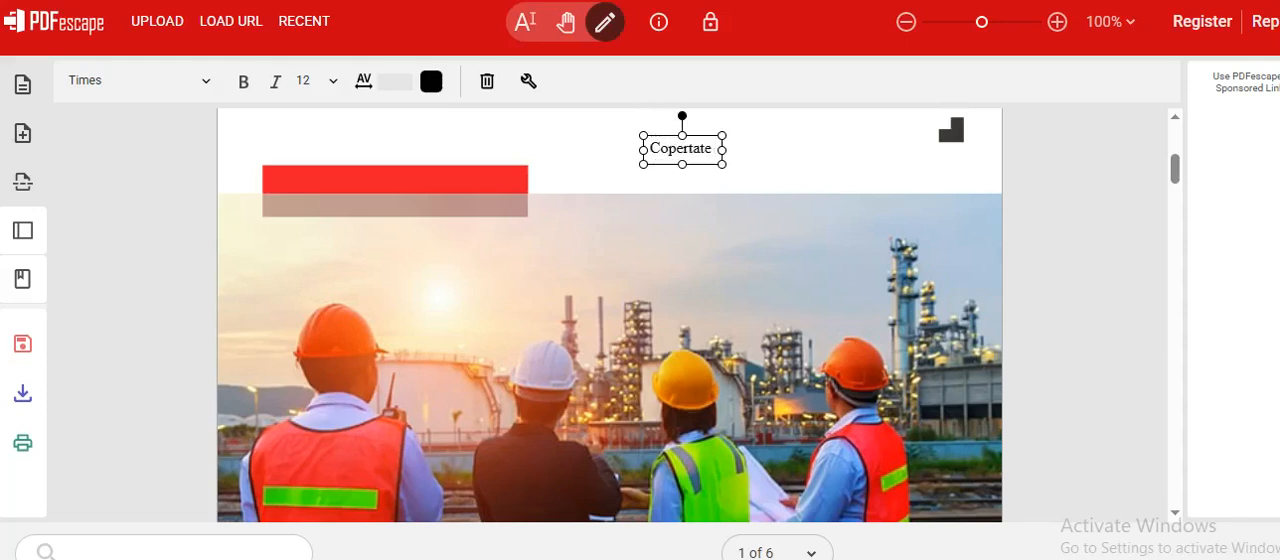
type(" Trainigsn")
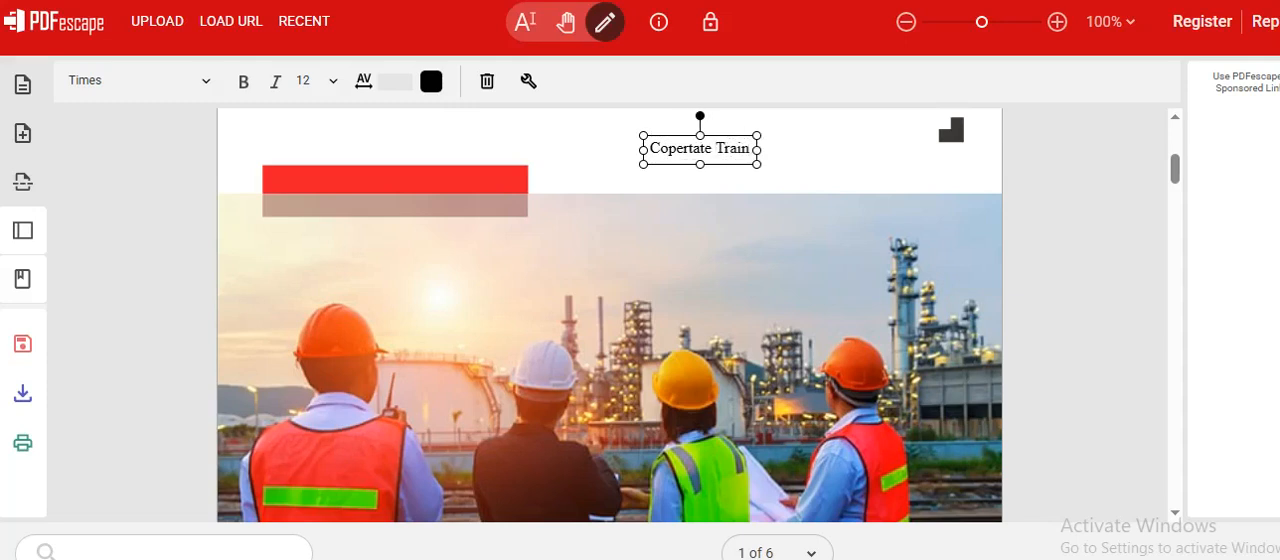
key("BackSpace")
key("BackSpace")
key("BackSpace")
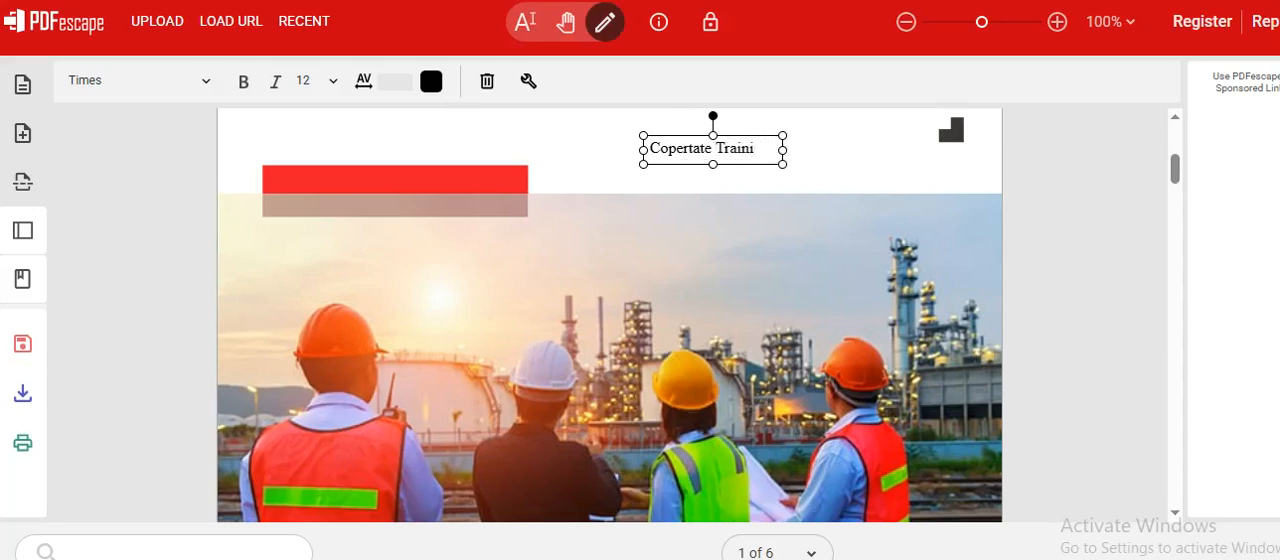
type("ngs")
key("Return")
left_click(850, 165)
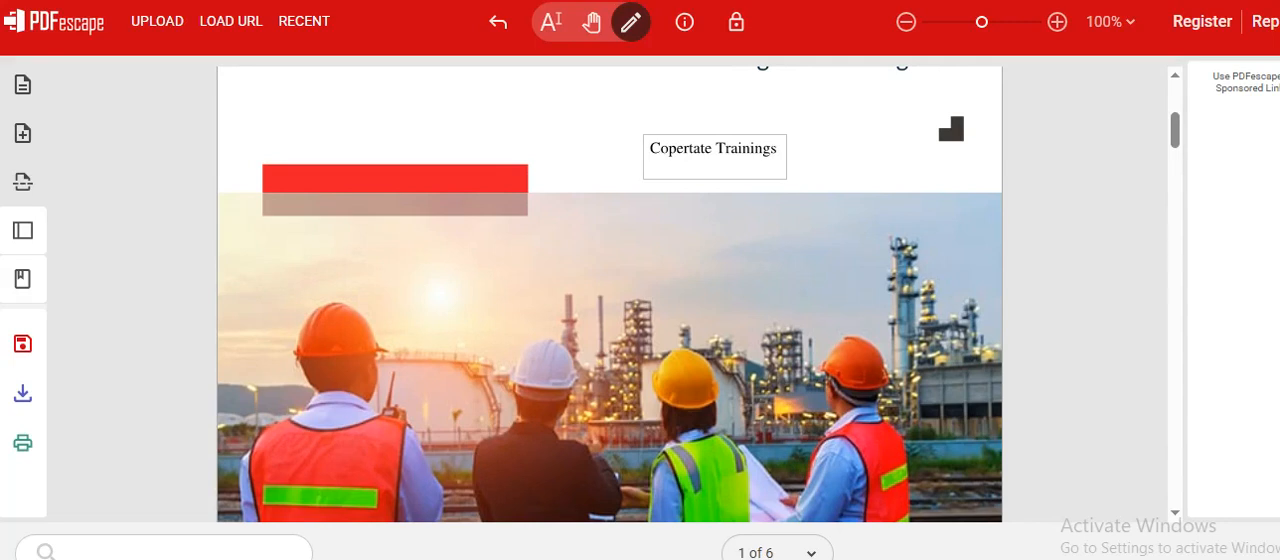
Step: Enlarge the "Copertate Trainings" text box towards its upper right and leave object editing
left_click(770, 150)
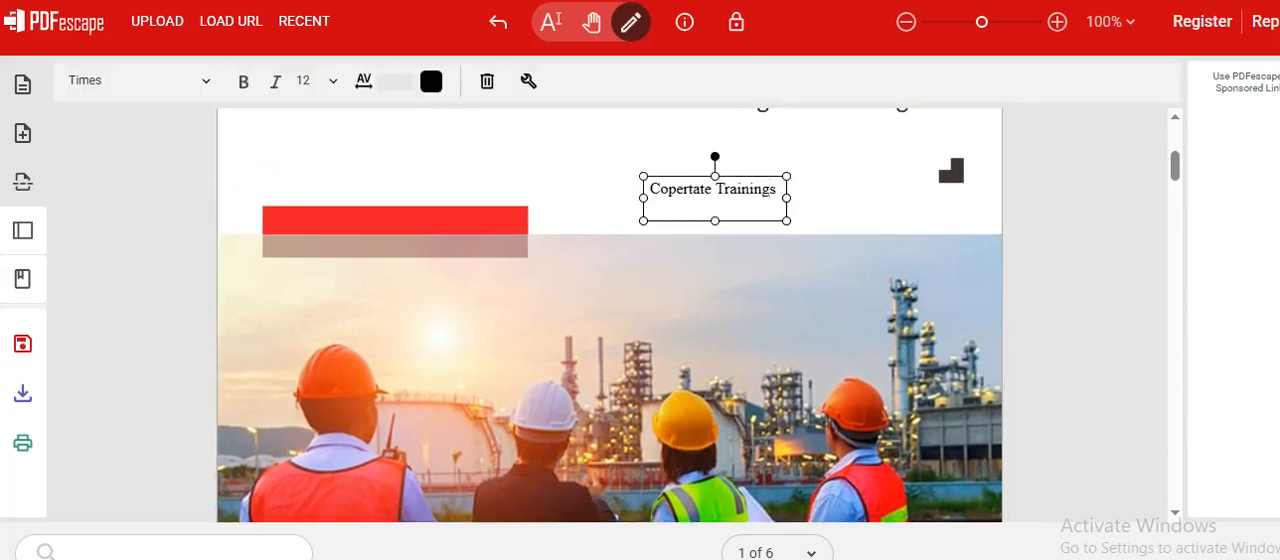
left_click_drag(787, 198, 839, 152)
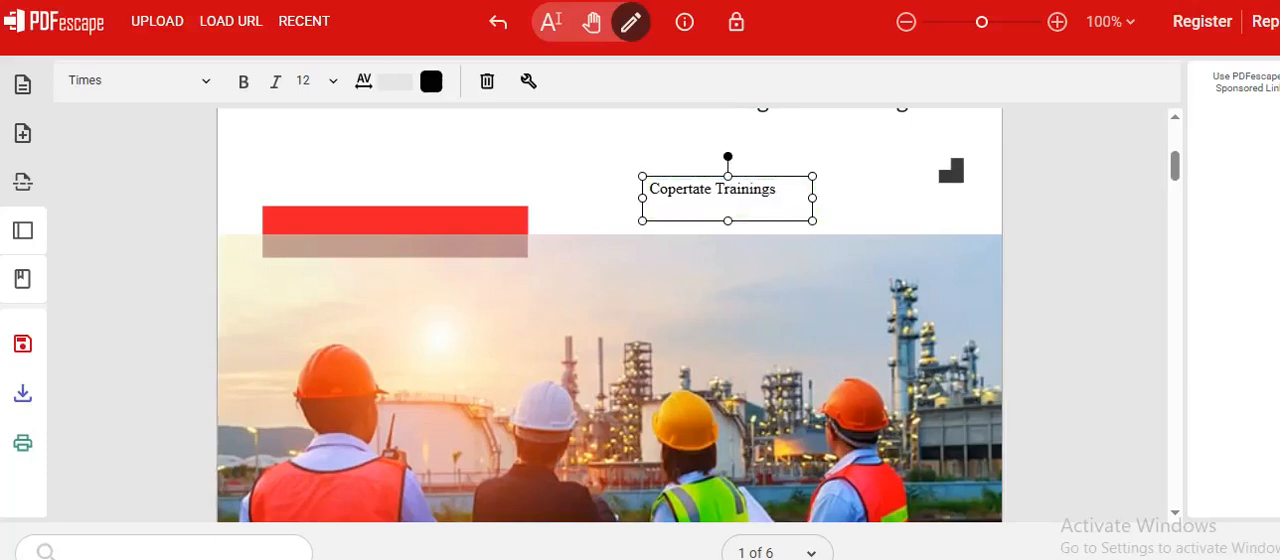
key("ctrl+a")
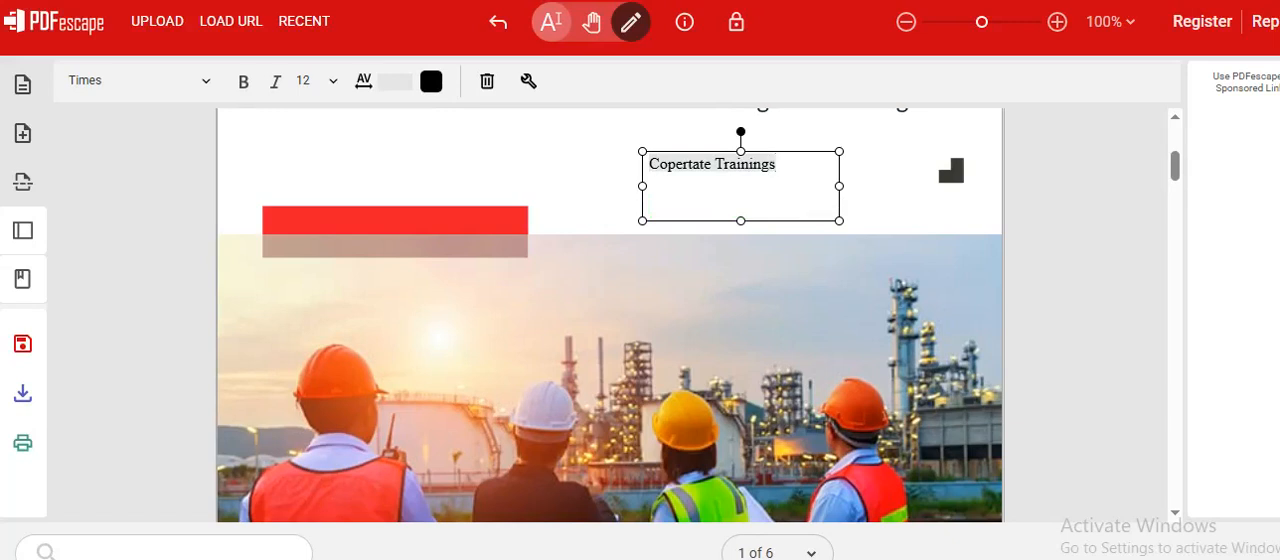
left_click(551, 22)
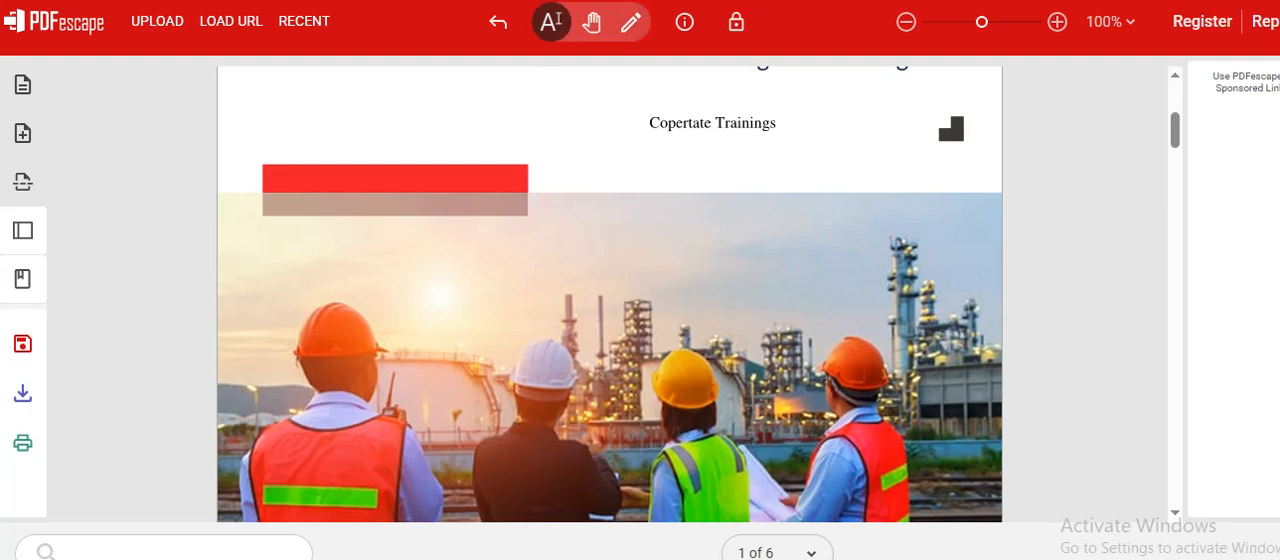
Step: Cover the "Copertate Trainings" text on page 1 with a whiteout rectangle
left_click(23, 85)
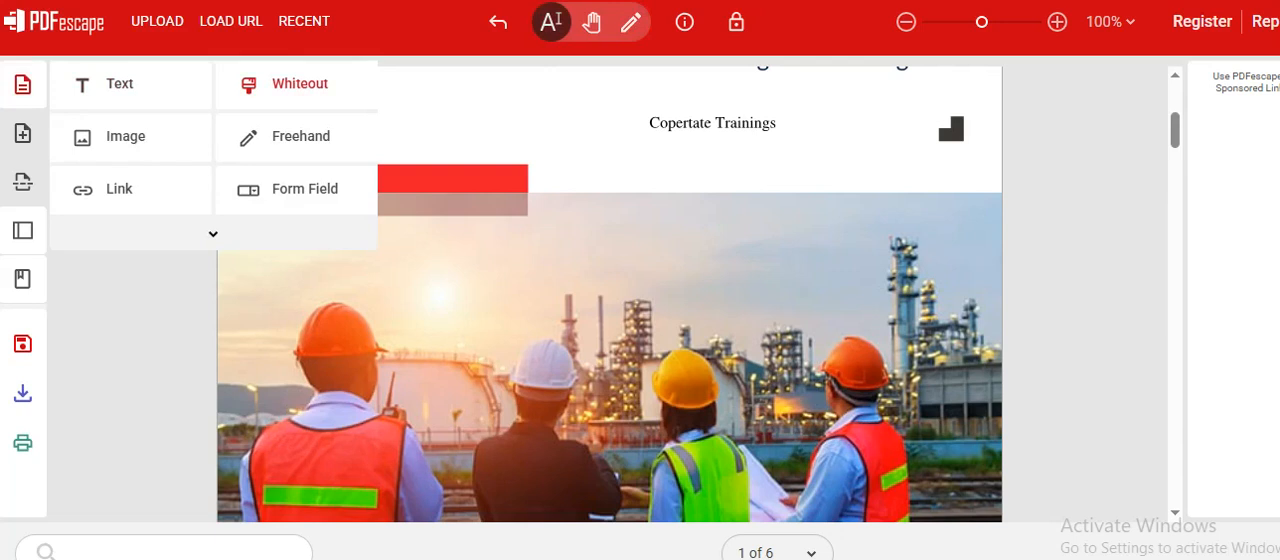
left_click(298, 84)
left_click_drag(616, 142, 799, 194)
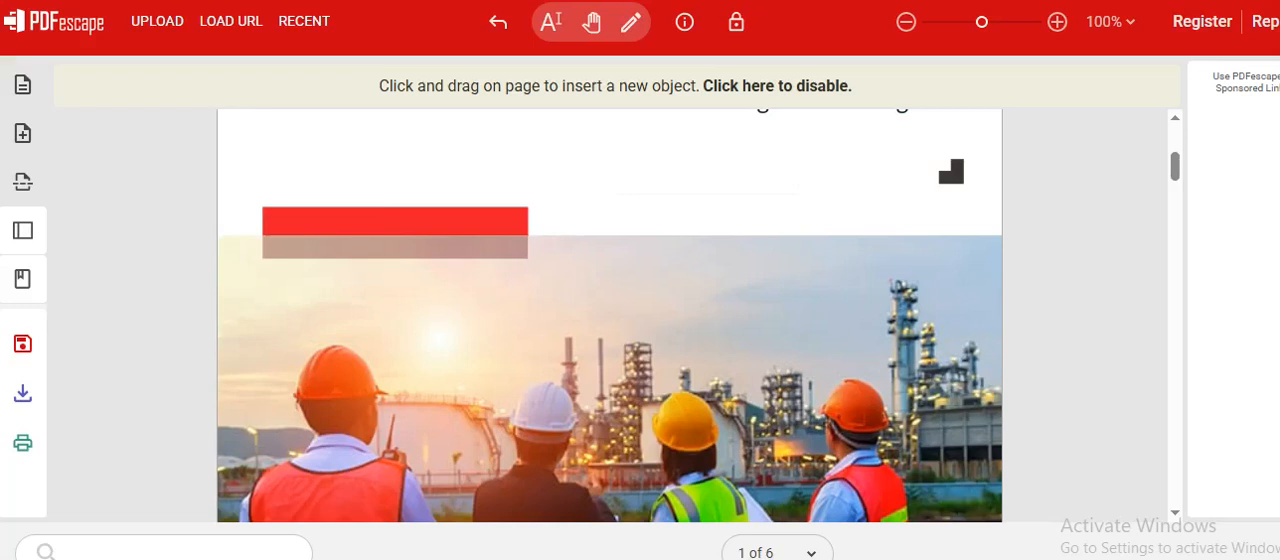
Step: Delete page 6, the last page of the document, and return to text selection mode
left_click(23, 85)
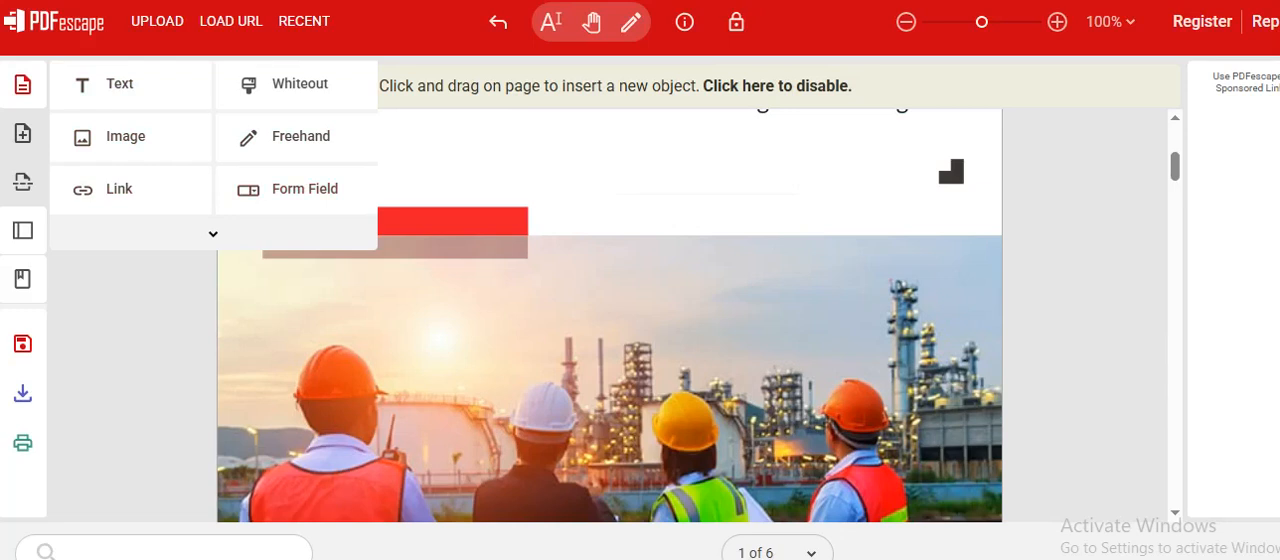
left_click(23, 133)
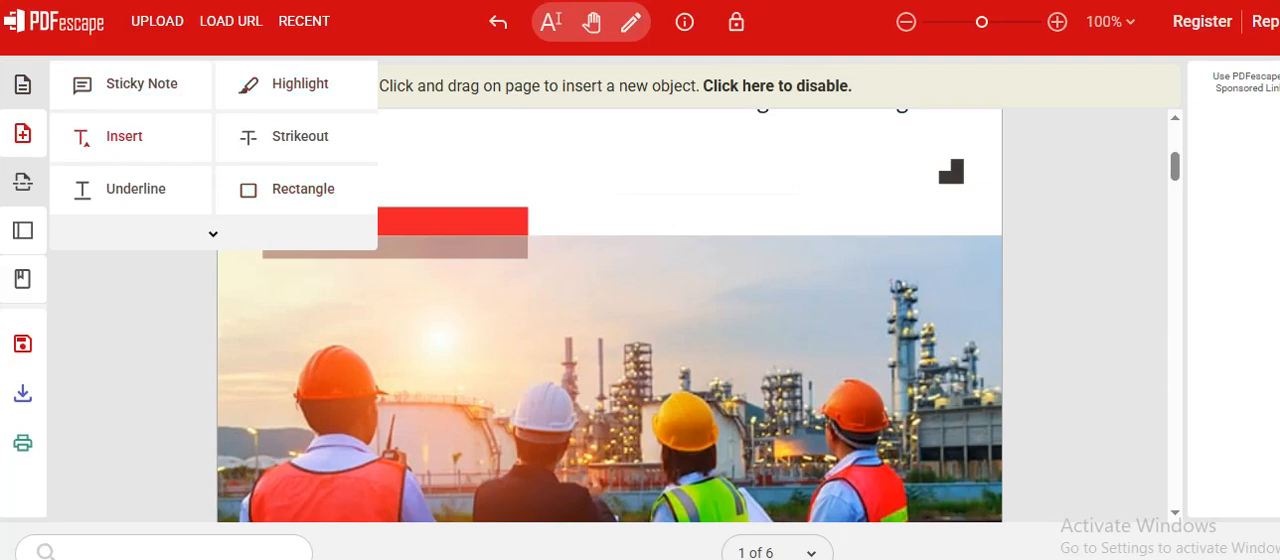
left_click(23, 182)
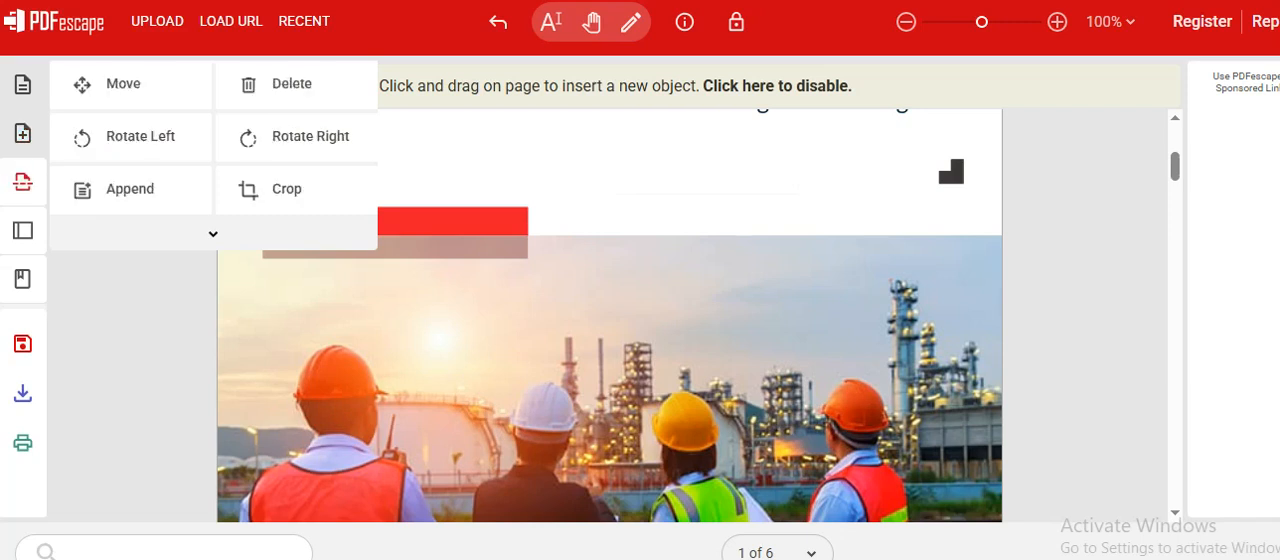
scroll(610, 316, "down", 10)
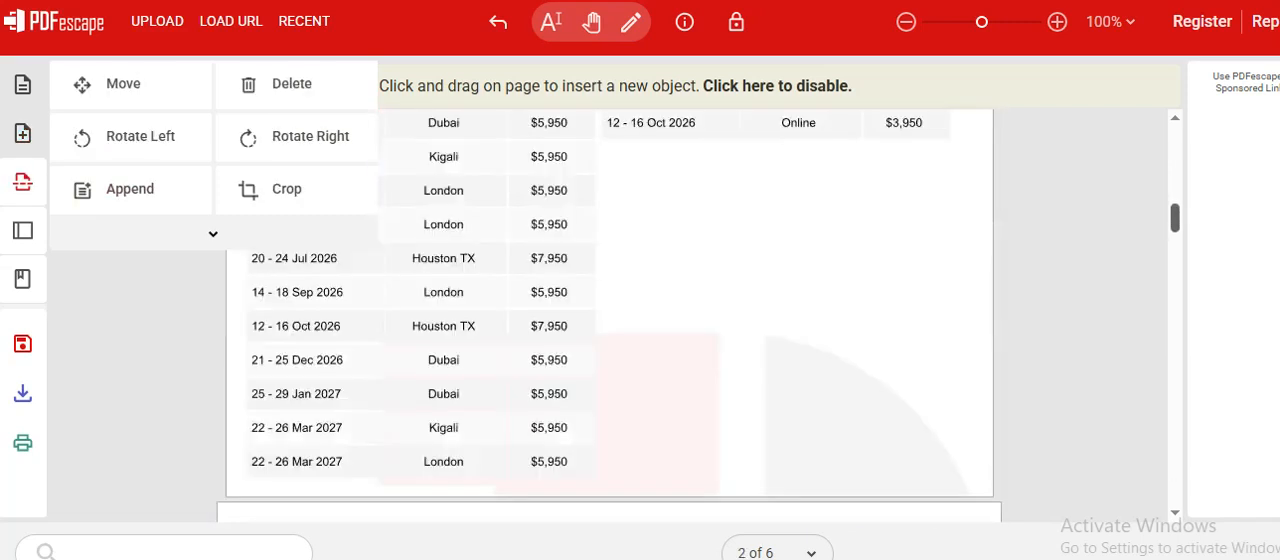
left_click_drag(1175, 218, 1175, 476)
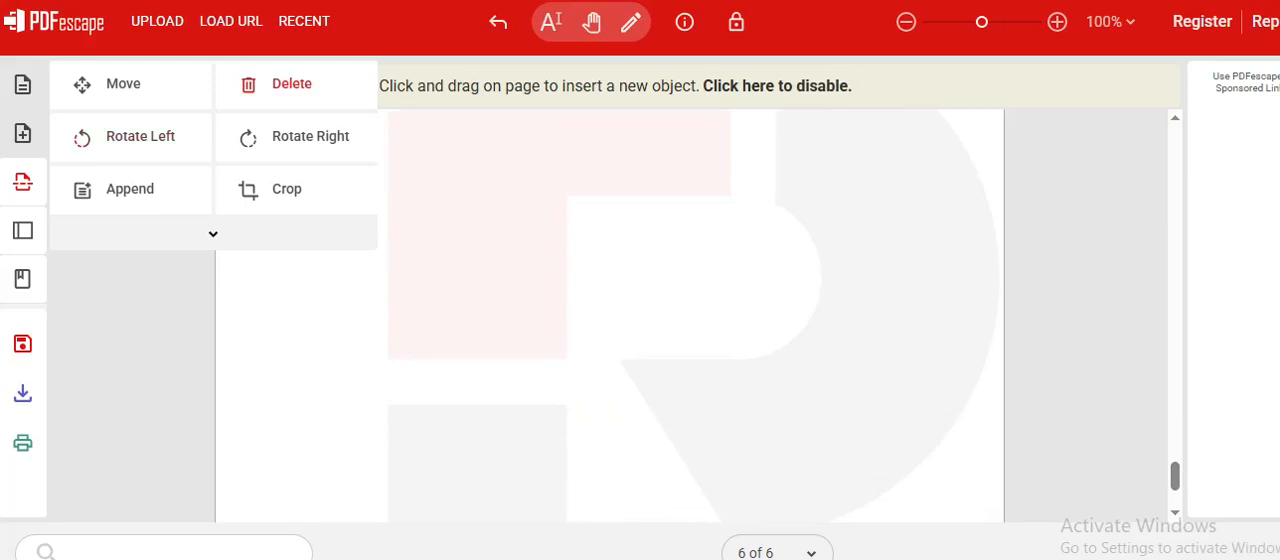
left_click(291, 84)
left_click(586, 389)
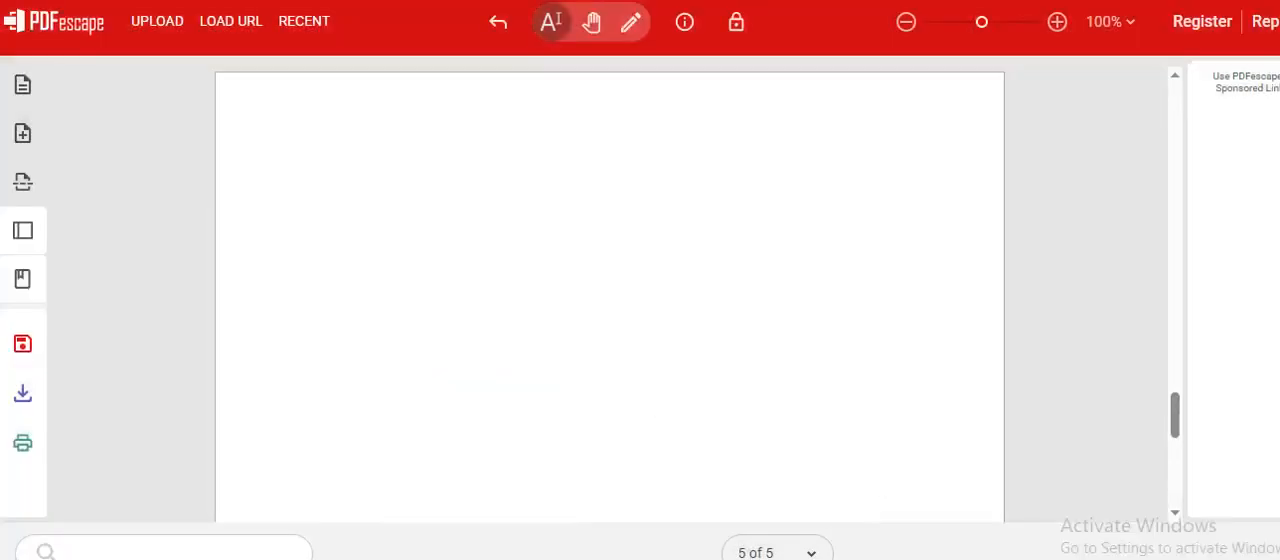
left_click(551, 21)
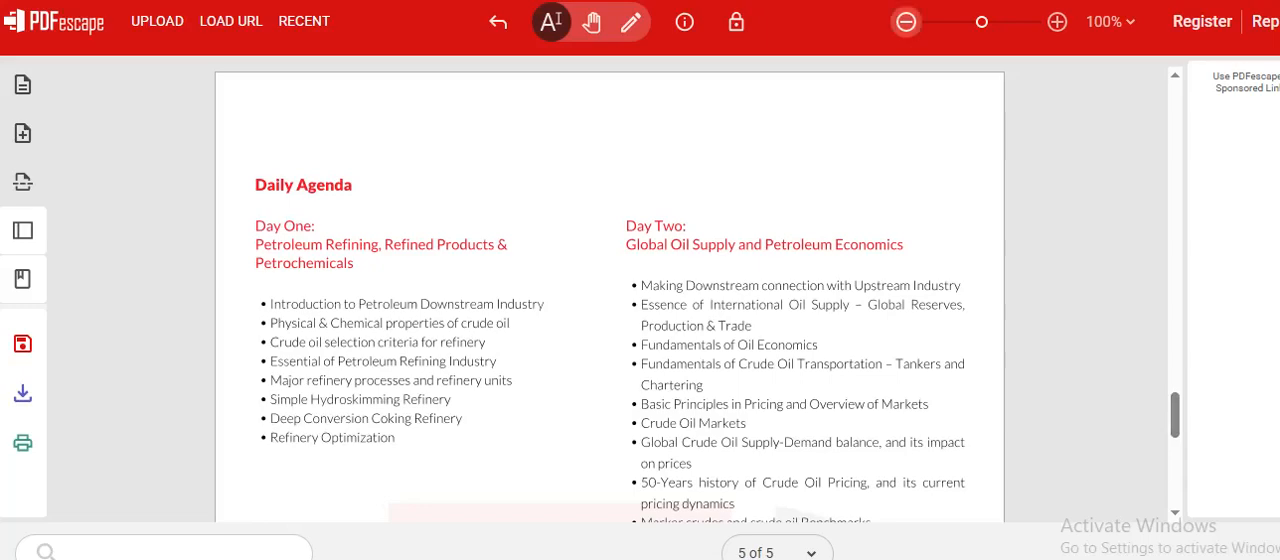
Step: Crop page 1 with margins of 50 px top, 0 px right, 10 px left and 215 px bottom
scroll(610, 296, "down", 5)
left_click_drag(1175, 463, 1175, 107)
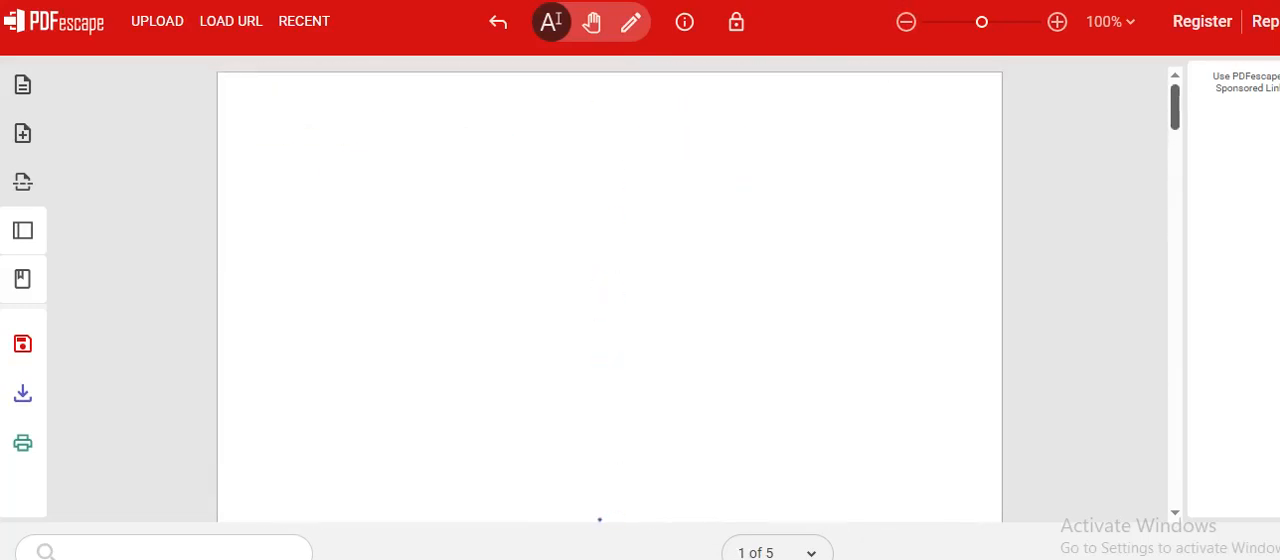
left_click(23, 85)
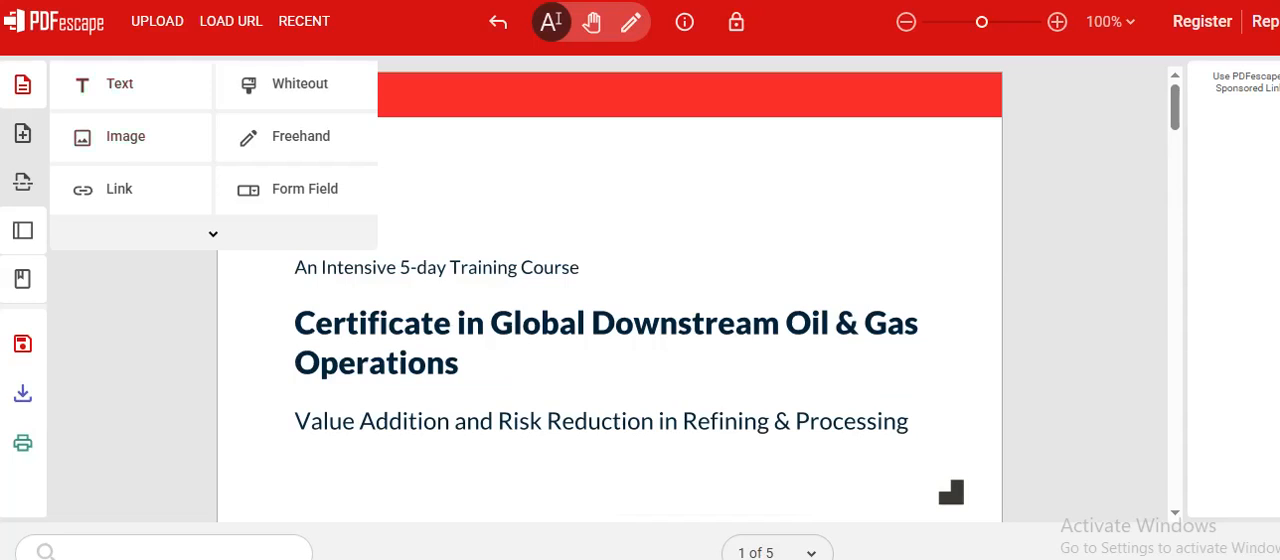
left_click(23, 133)
left_click(23, 182)
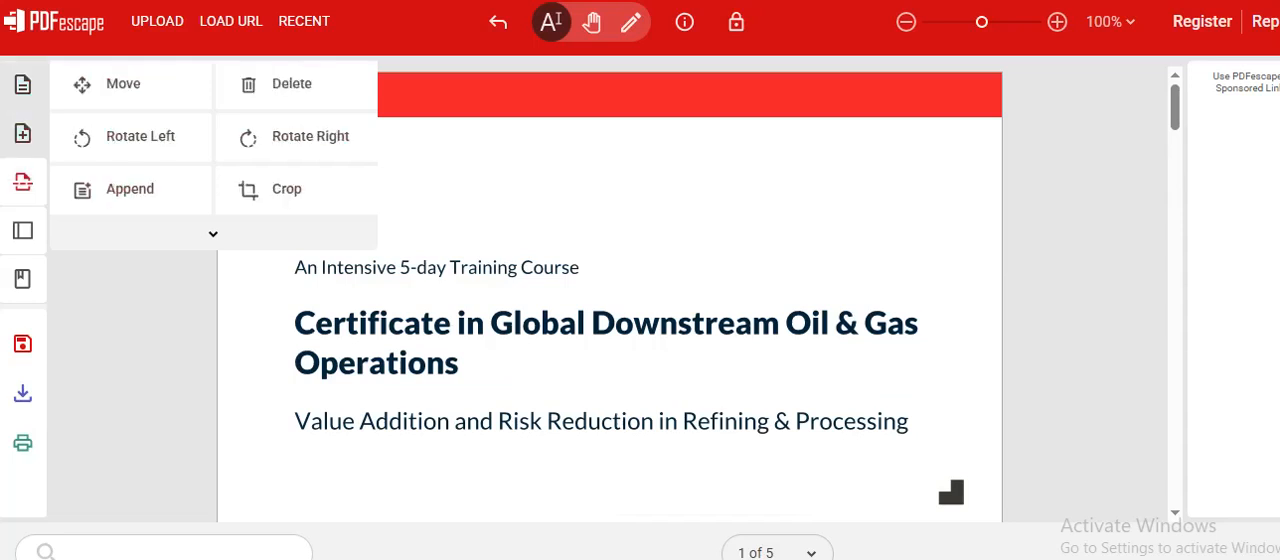
left_click(275, 188)
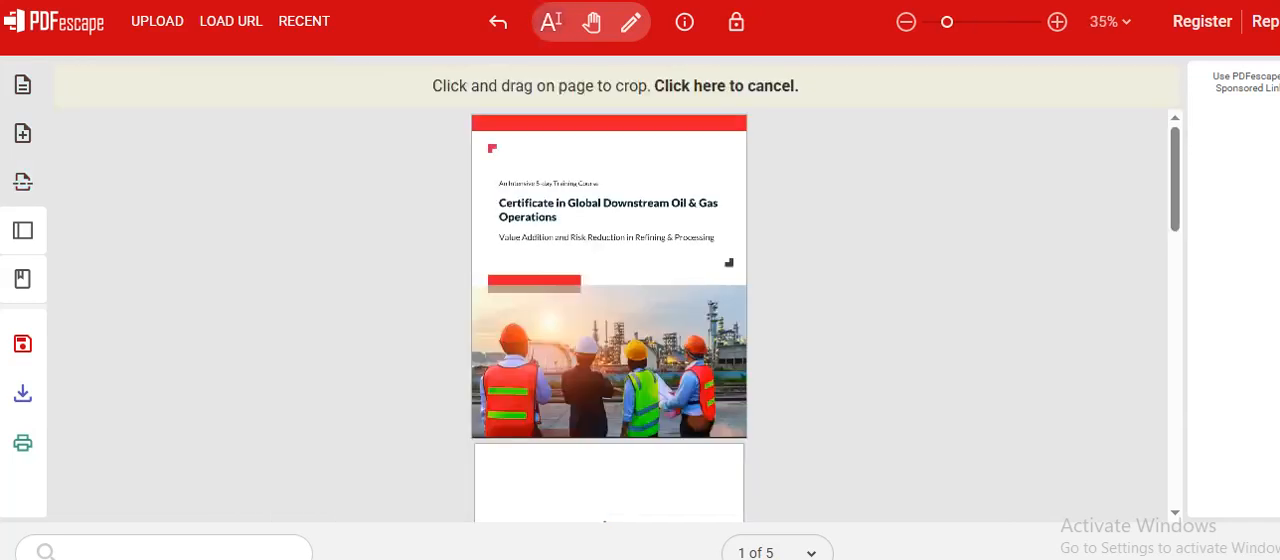
left_click_drag(475, 132, 747, 431)
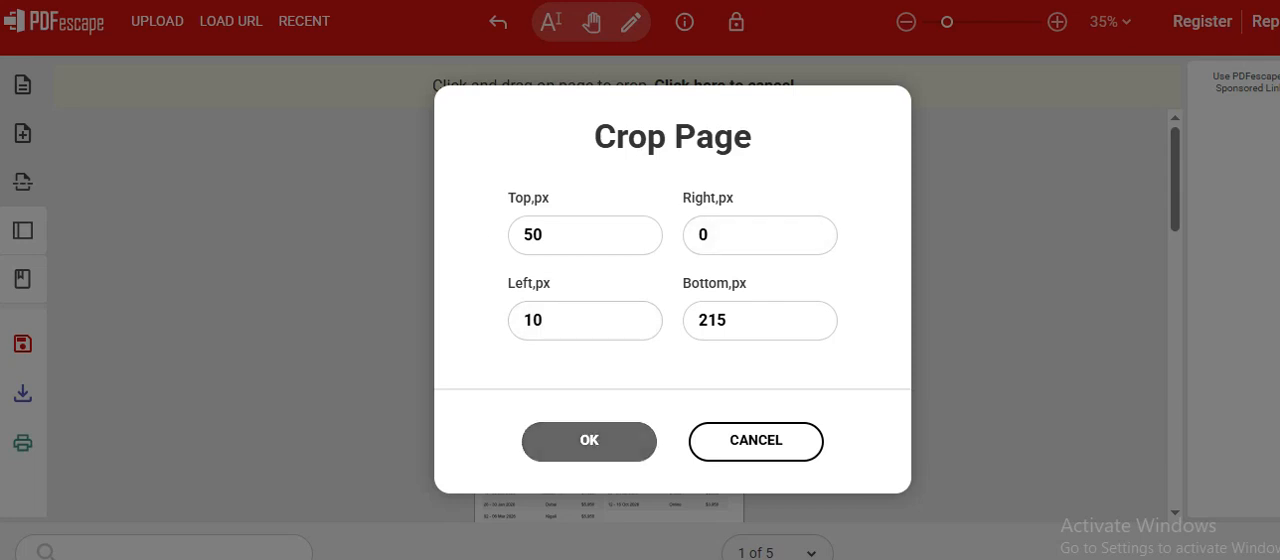
left_click(589, 440)
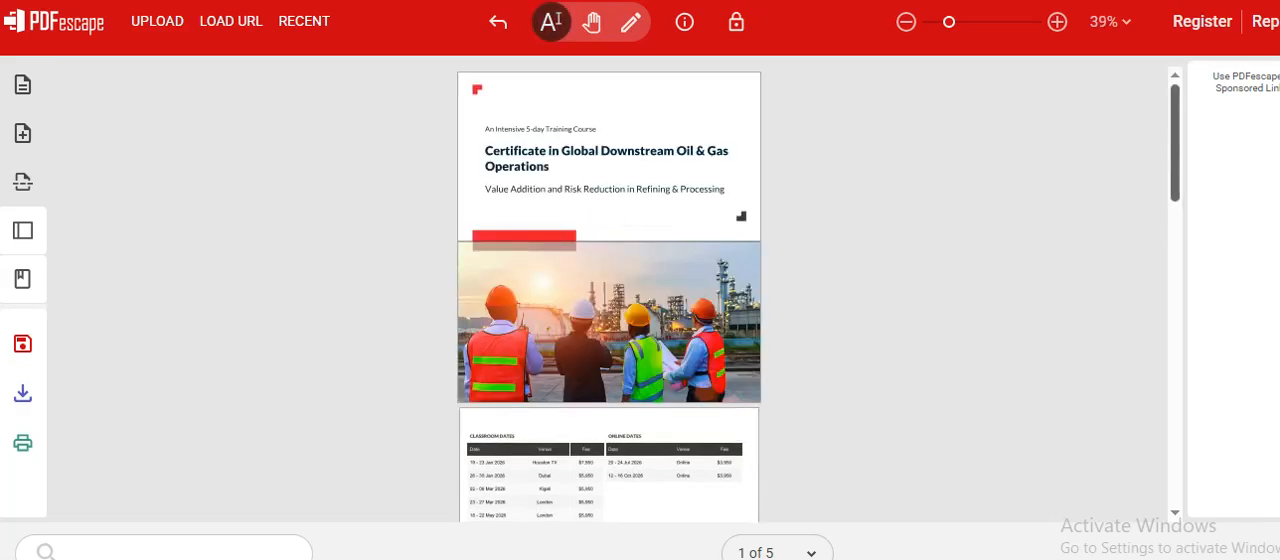
Step: Look through the document's pages after the crop and review the available insertion and page tools
scroll(609, 290, "down", 8)
scroll(609, 290, "down", 10)
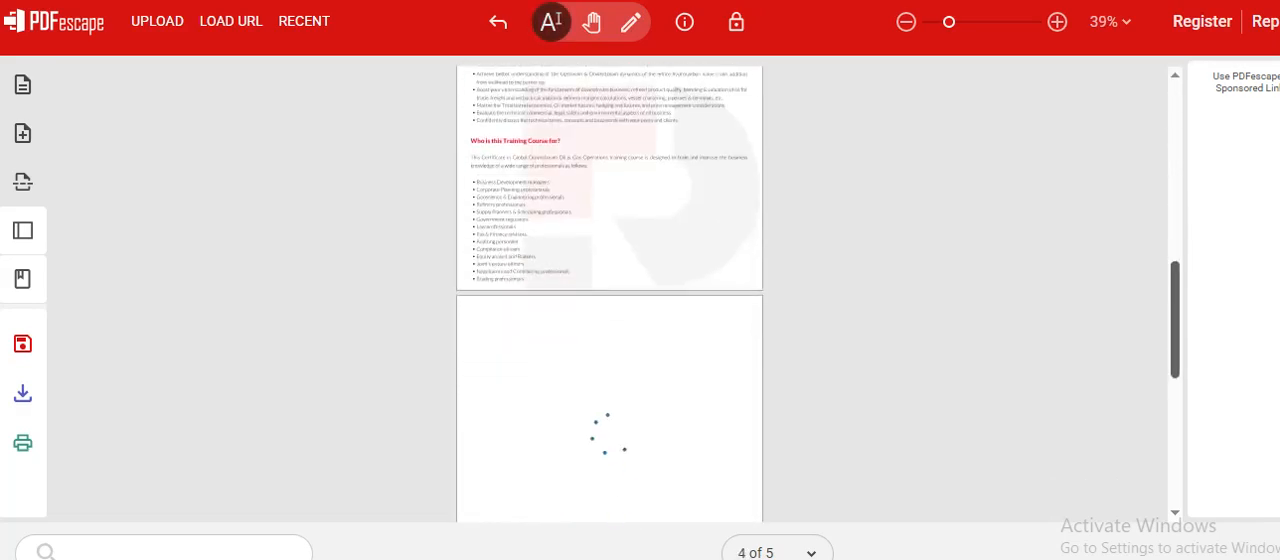
scroll(609, 290, "up", 18)
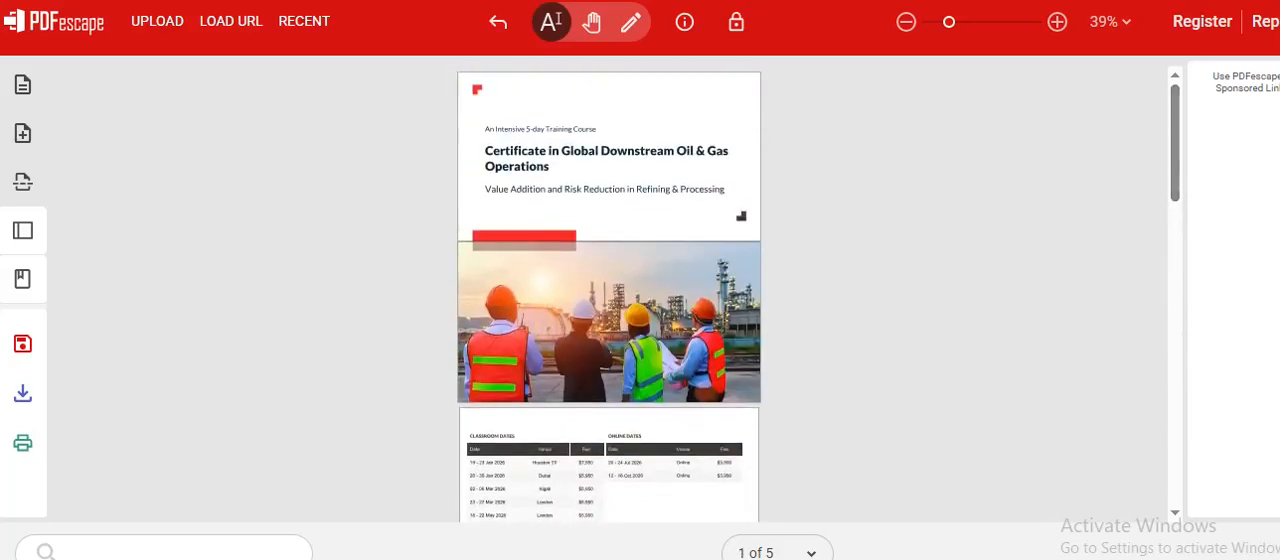
left_click(23, 85)
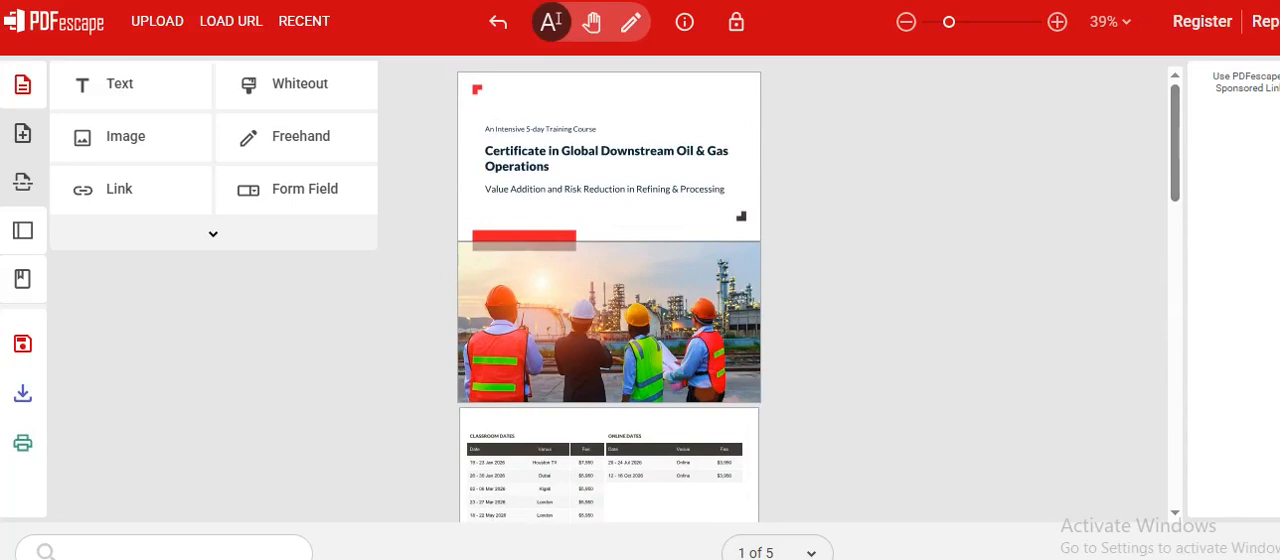
left_click(23, 182)
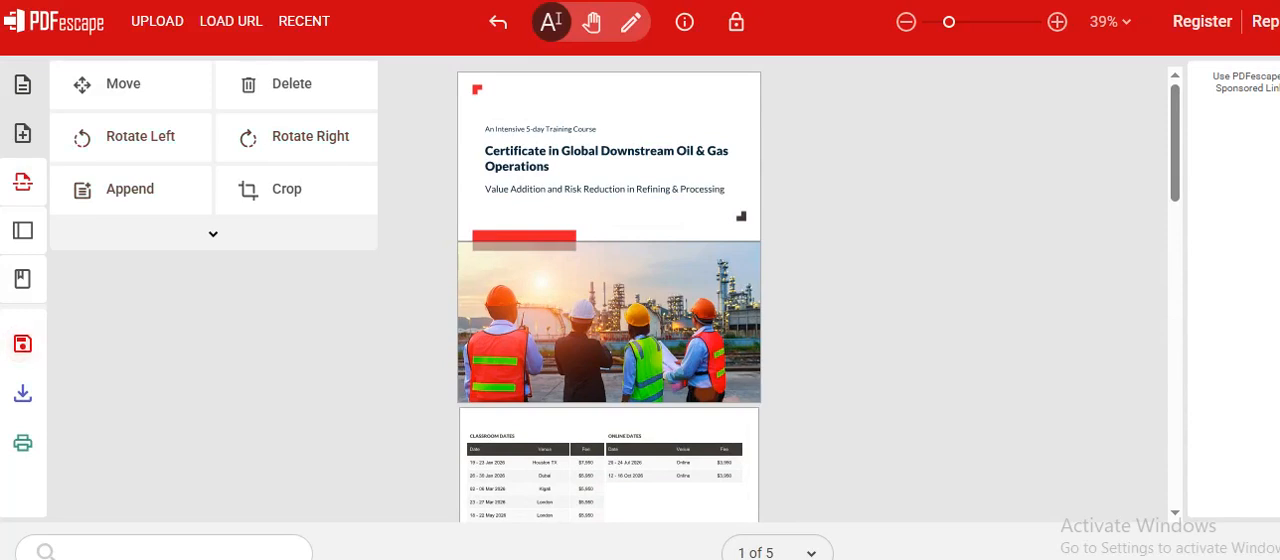
Step: Browse the page thumbnails and check the document's bookmarks
left_click(23, 231)
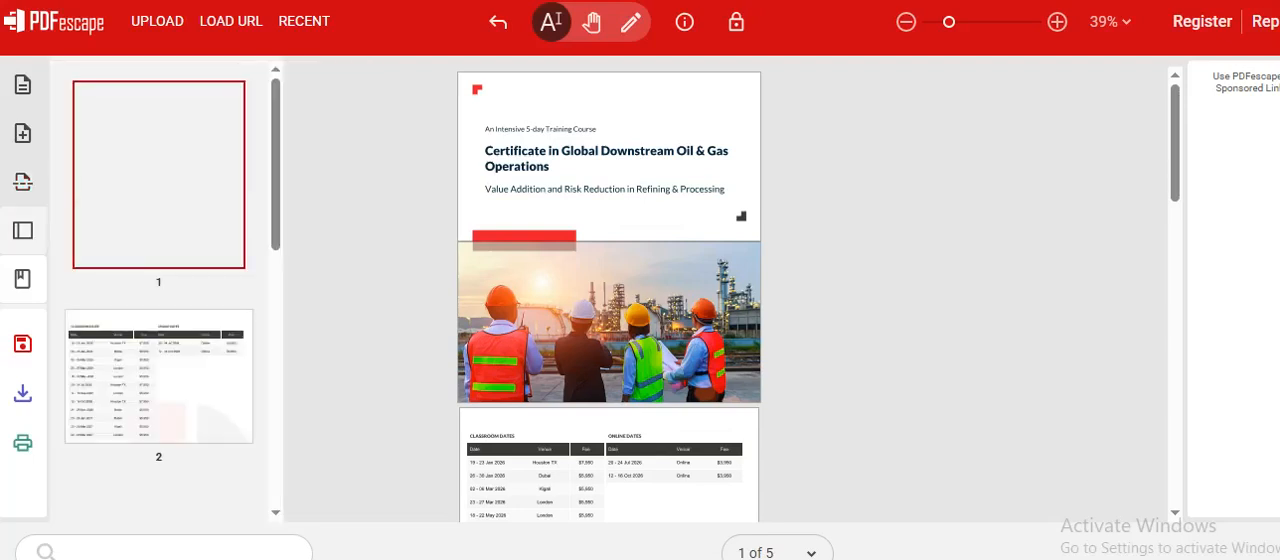
scroll(160, 290, "down", 1)
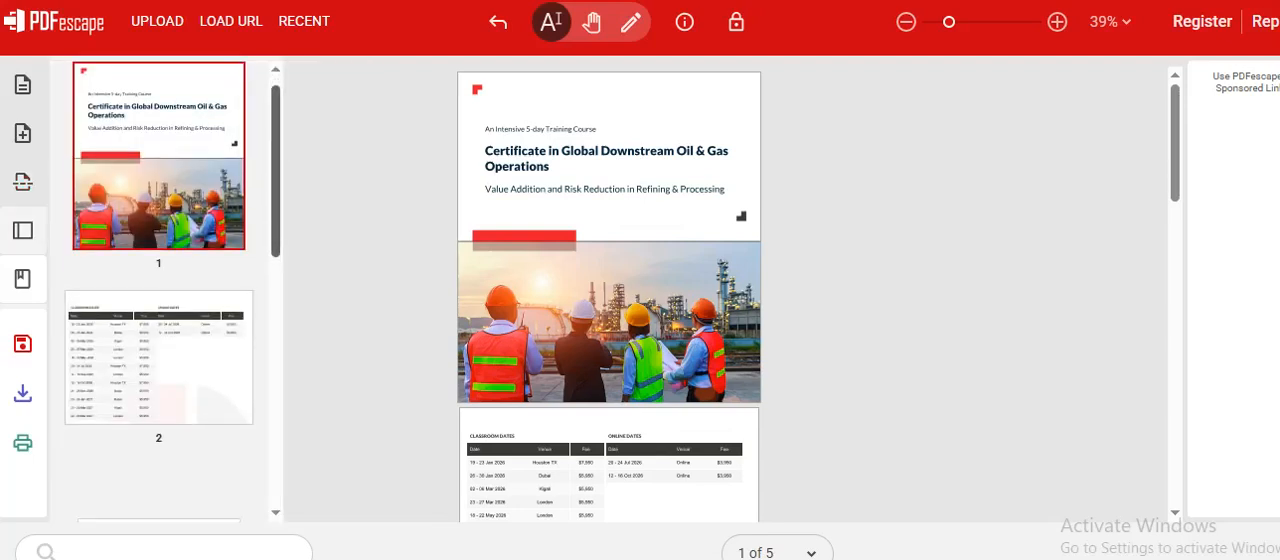
scroll(160, 290, "down", 6)
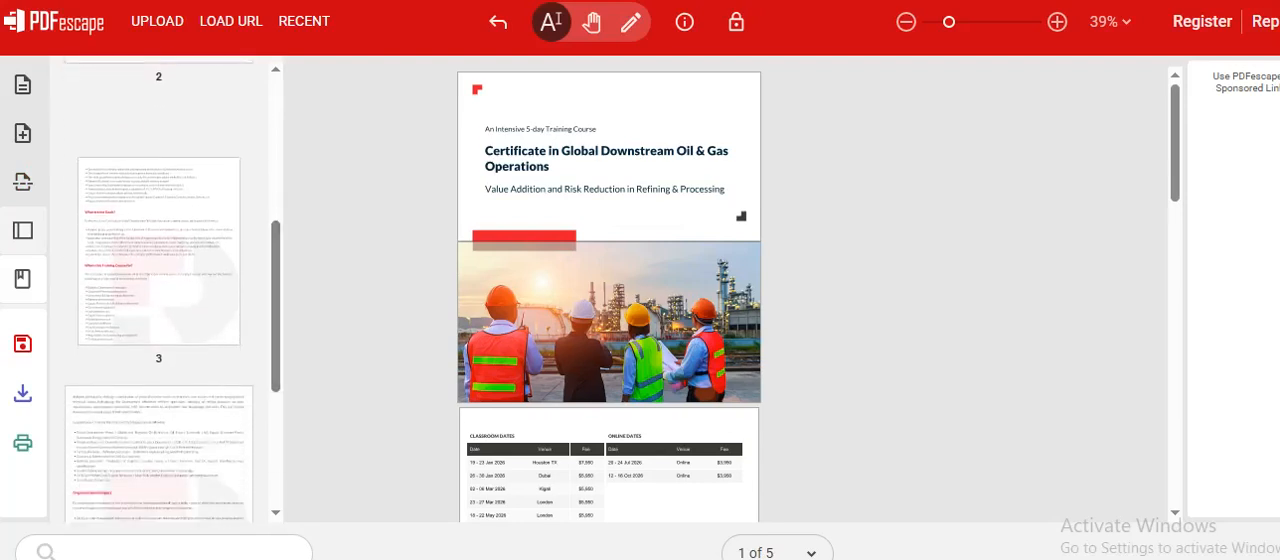
left_click(23, 279)
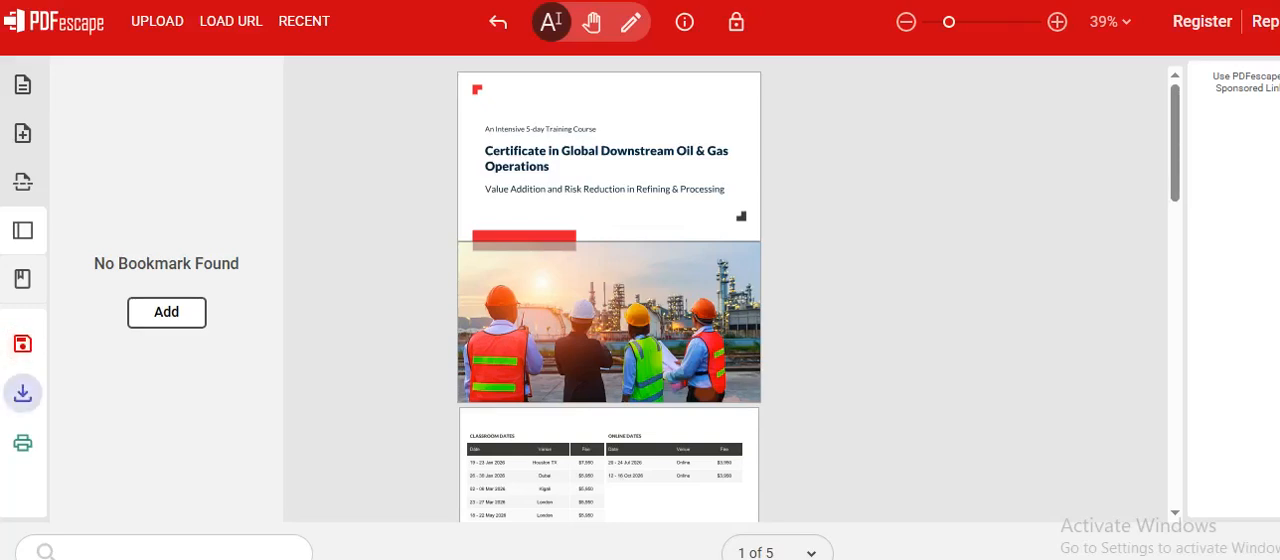
Step: Download the edited PDF to the computer
left_click(23, 392)
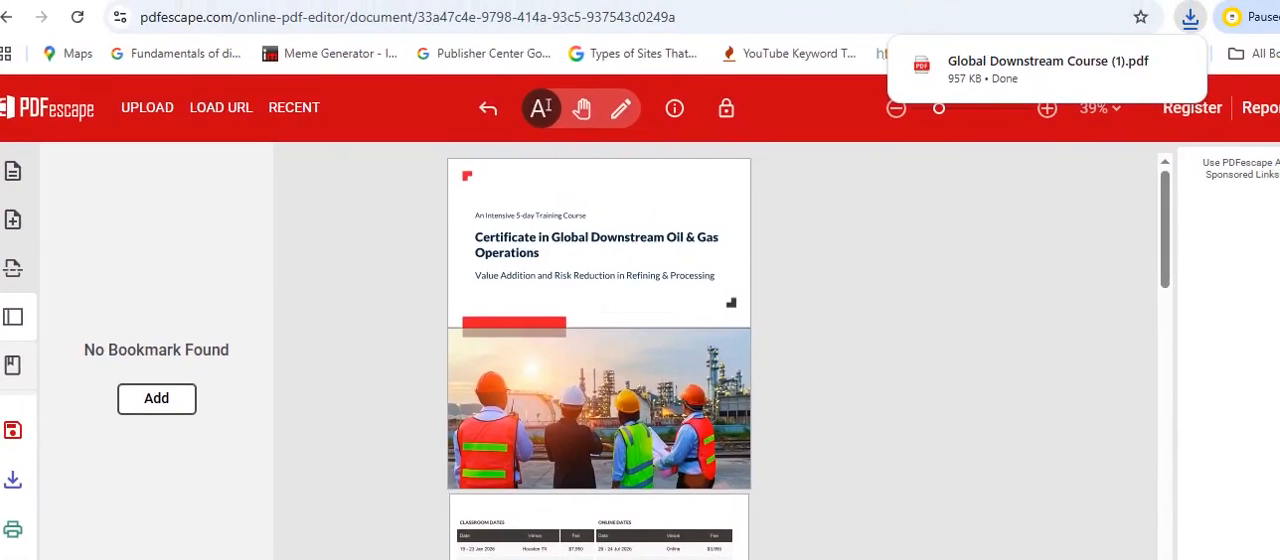
left_click(195, 17)
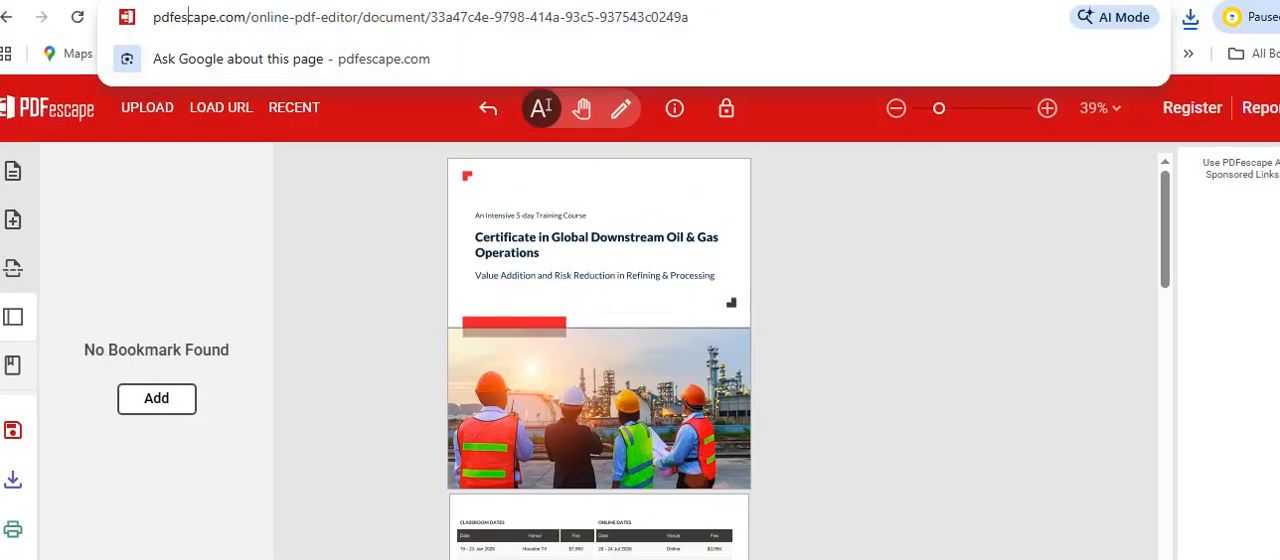
left_click_drag(325, 17, 197, 17)
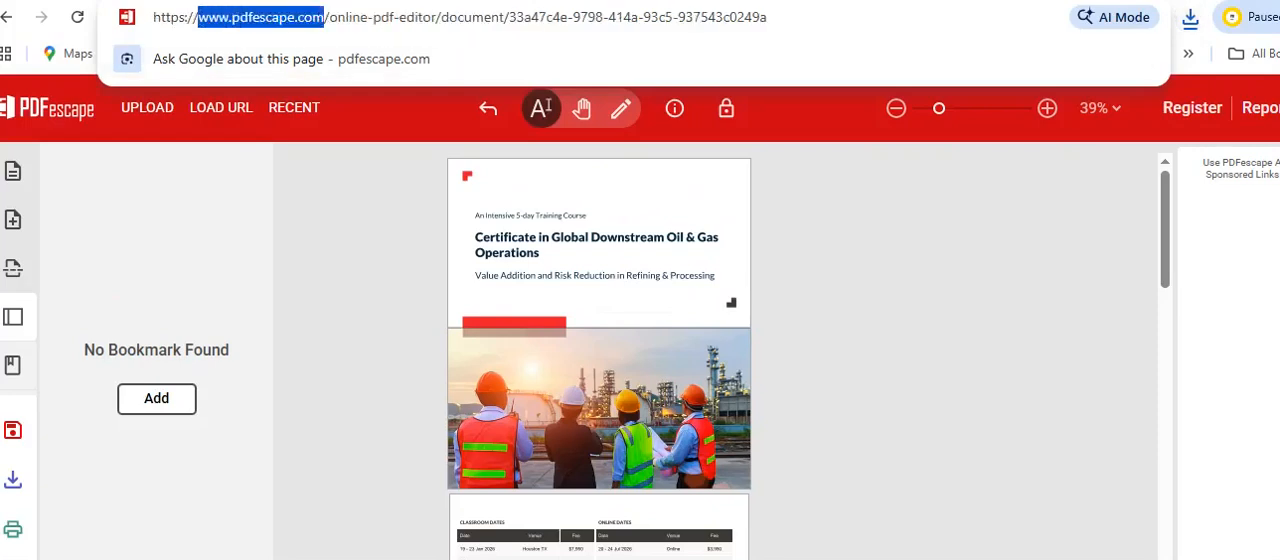